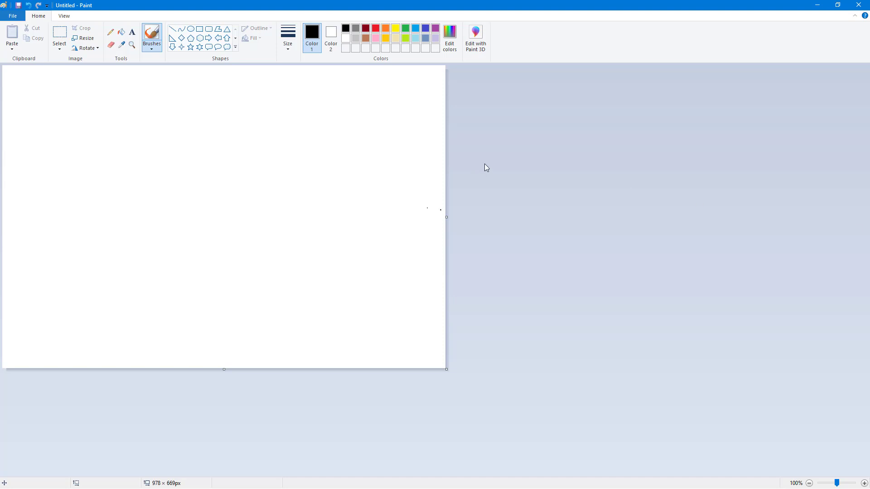
Draw a rounded rectangle on the canvas and give it a solid orange fill as Color 2.
left_click(209, 29)
left_click_drag(161, 125, 297, 243)
left_click(334, 40)
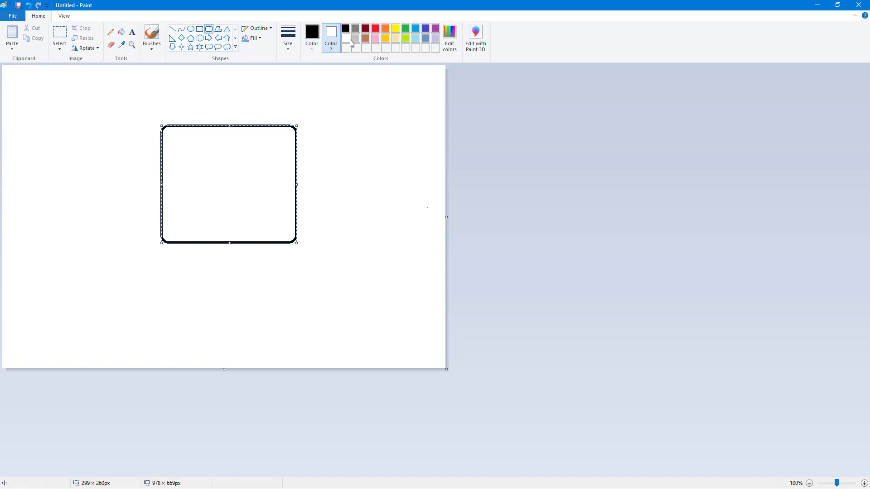
left_click(386, 31)
left_click(254, 38)
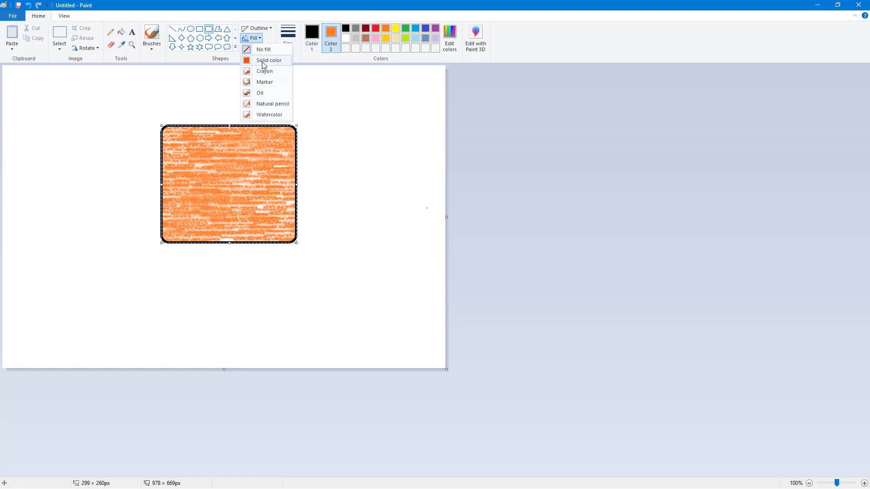
left_click(266, 61)
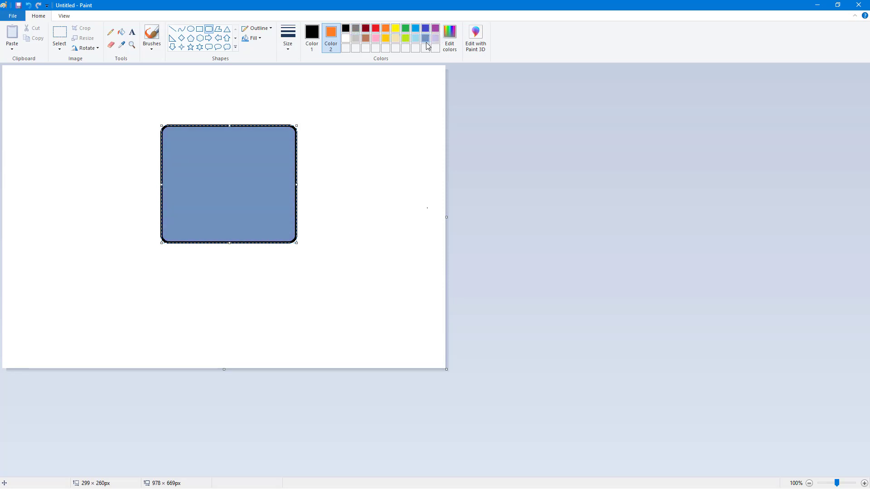
In Edit Colors, save dark blues RGB 0, 64, 128 and 0, 0, 160 as custom colours.
left_click(453, 37)
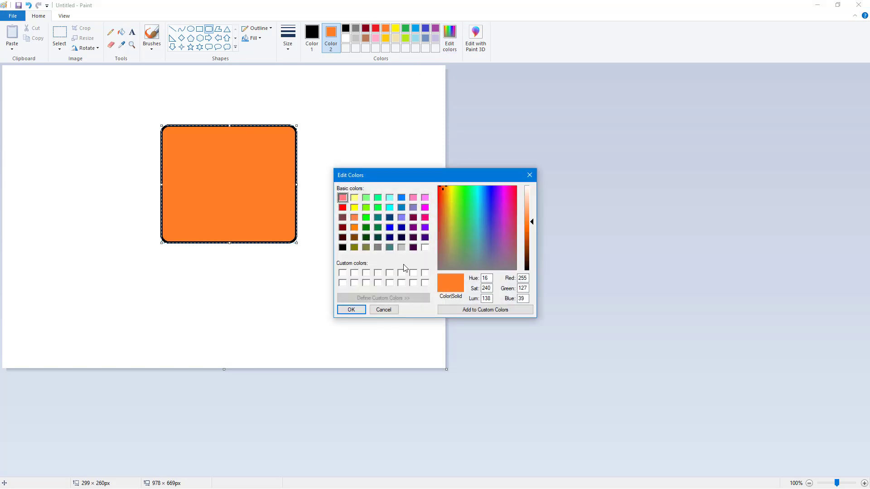
left_click(390, 217)
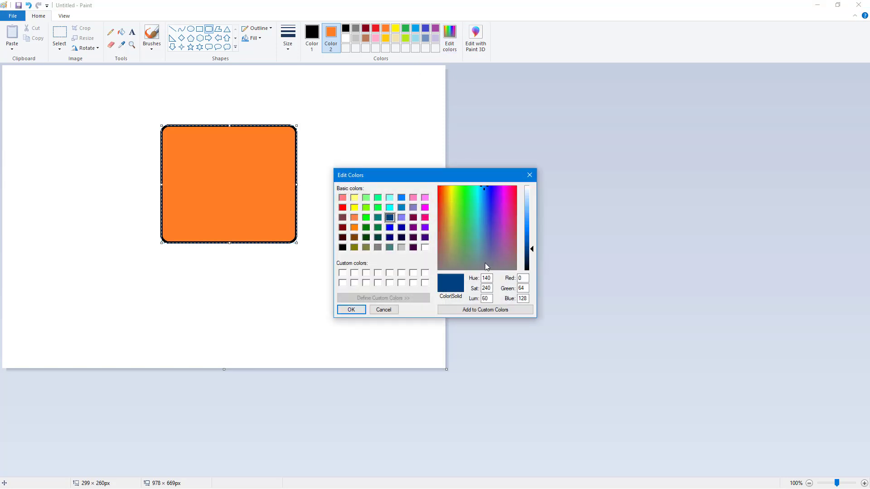
left_click(472, 311)
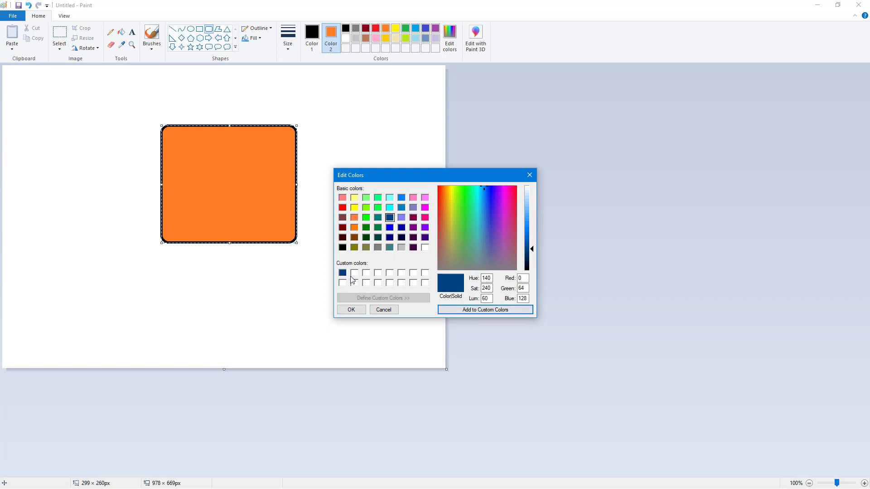
left_click(401, 227)
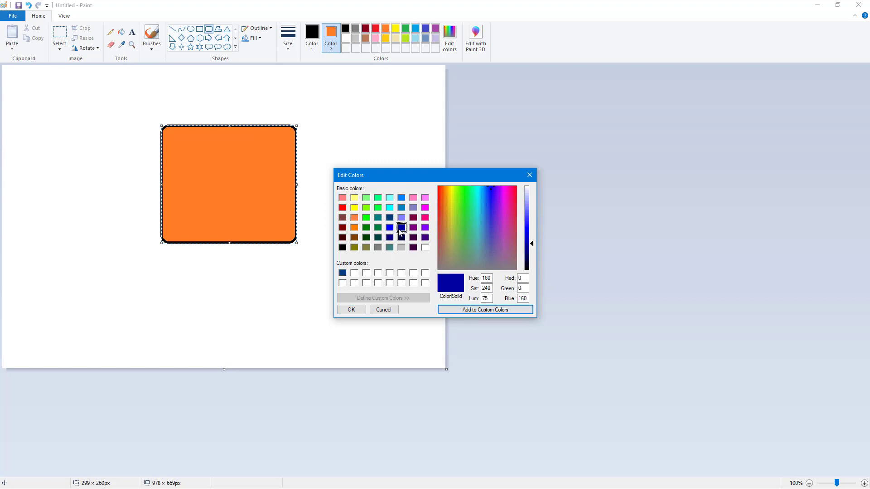
left_click(464, 311)
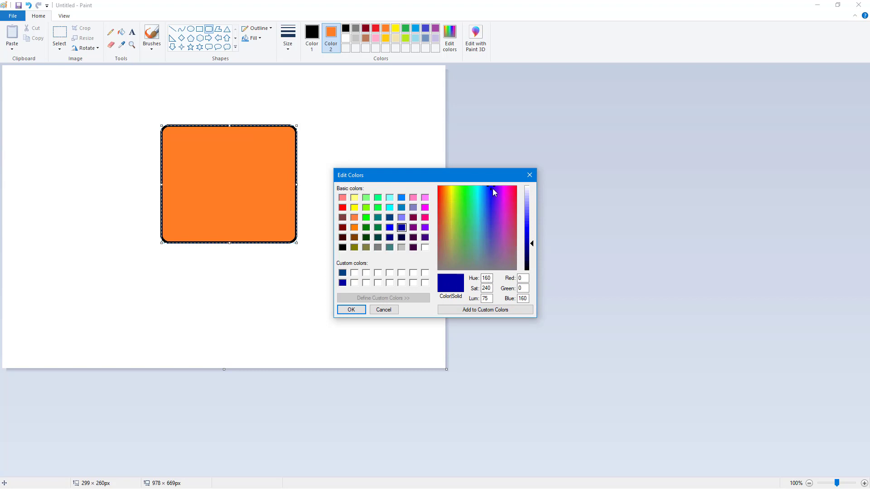
Sweep the spectrum toward green and brighten it to a very pale green.
left_click_drag(491, 189, 455, 209)
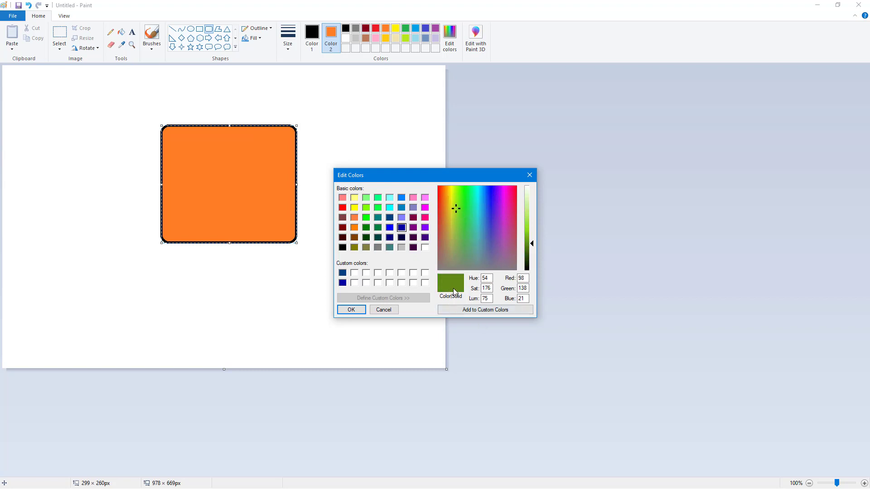
left_click(533, 241)
mouse_move(534, 241)
left_mouse_down()
mouse_move(532, 200)
mouse_move(534, 262)
mouse_move(532, 225)
left_mouse_up()
Enter Hue 20, then Hue 100, then drag toward orange, ending on red RGB 228, 71, 75.
left_click_drag(490, 278, 476, 275)
type("20")
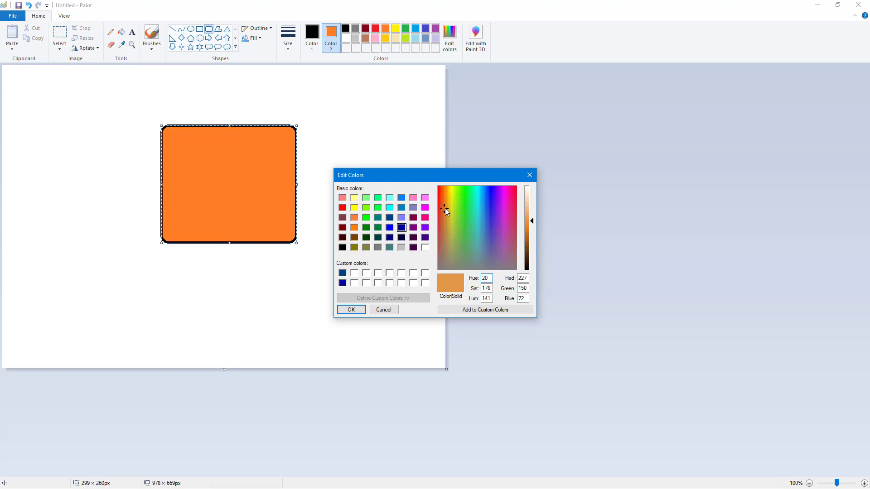
left_click_drag(490, 278, 477, 276)
type("100")
mouse_move(472, 208)
left_mouse_down()
mouse_move(442, 206)
mouse_move(474, 208)
mouse_move(461, 207)
left_mouse_up()
left_click_drag(462, 207, 519, 211)
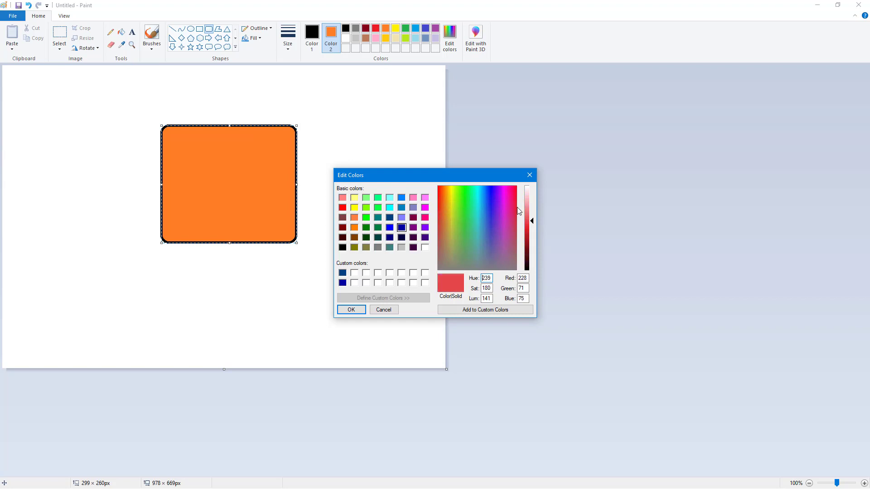
Set Sat to 0, then adjust the spectrum and luminance to lime green RGB 170, 255, 119.
double_click(485, 278)
left_click(519, 207)
mouse_move(533, 221)
left_mouse_down()
mouse_move(533, 238)
mouse_move(532, 222)
left_mouse_up()
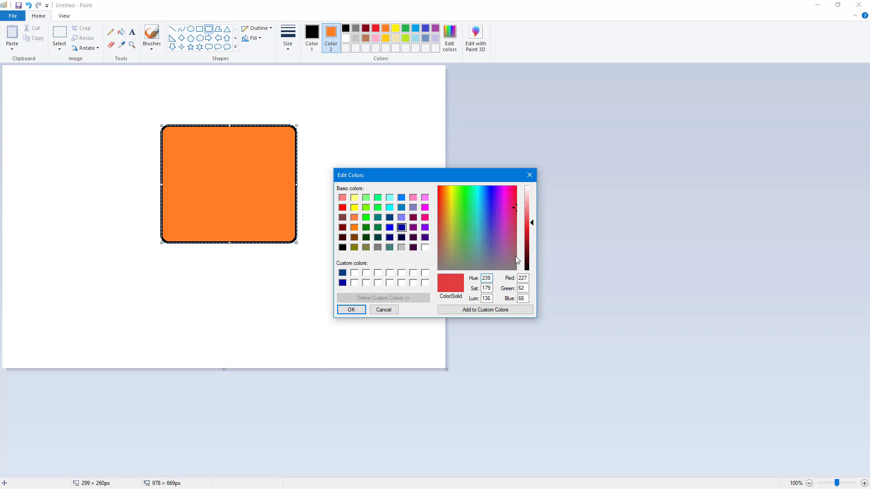
double_click(490, 289)
type("0")
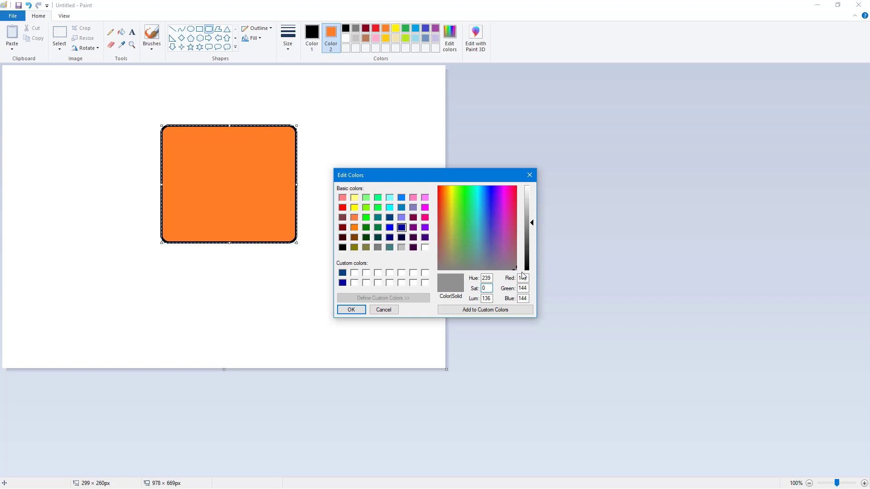
left_click_drag(517, 267, 460, 187)
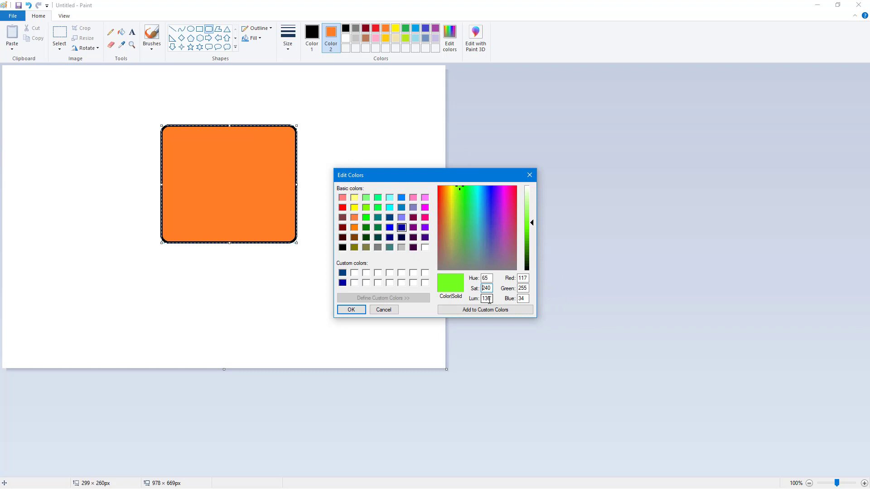
mouse_move(533, 224)
left_mouse_down()
mouse_move(534, 188)
mouse_move(533, 270)
mouse_move(533, 208)
left_mouse_up()
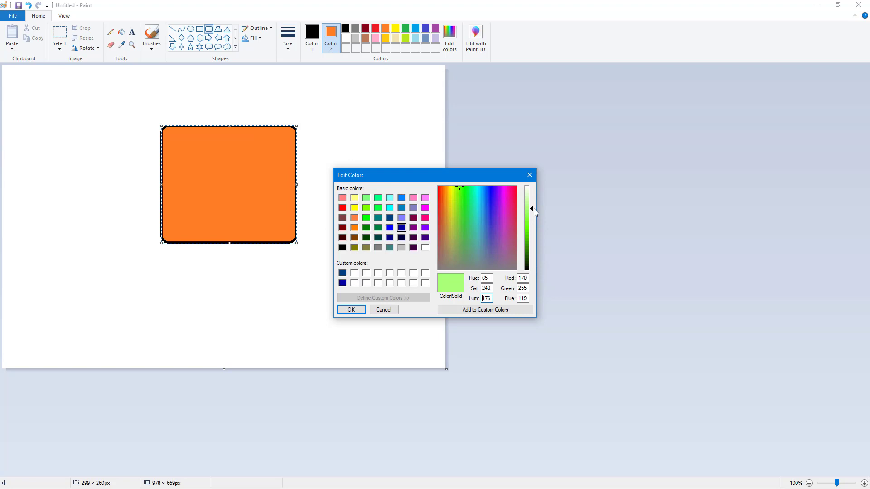
Set Red, Green and Blue all to 0, then change Red to 255.
double_click(524, 279)
type("0")
double_click(523, 288)
type("0")
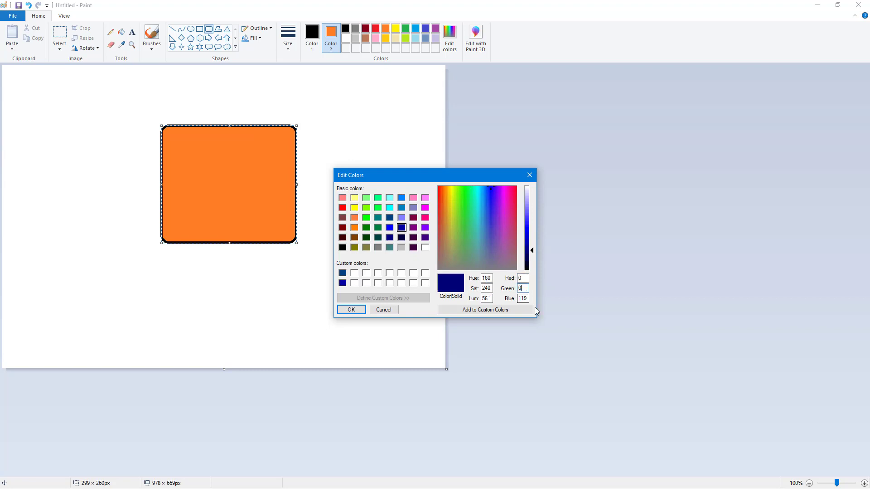
double_click(523, 299)
type("0")
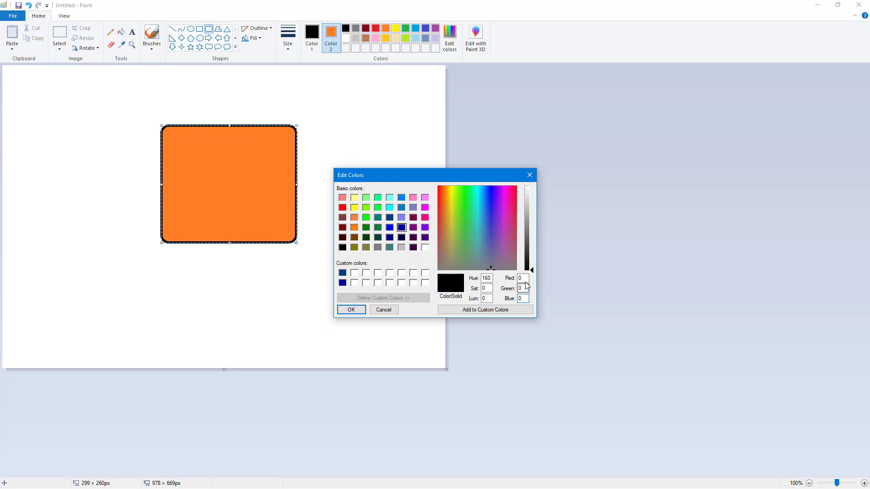
double_click(521, 278)
type("255")
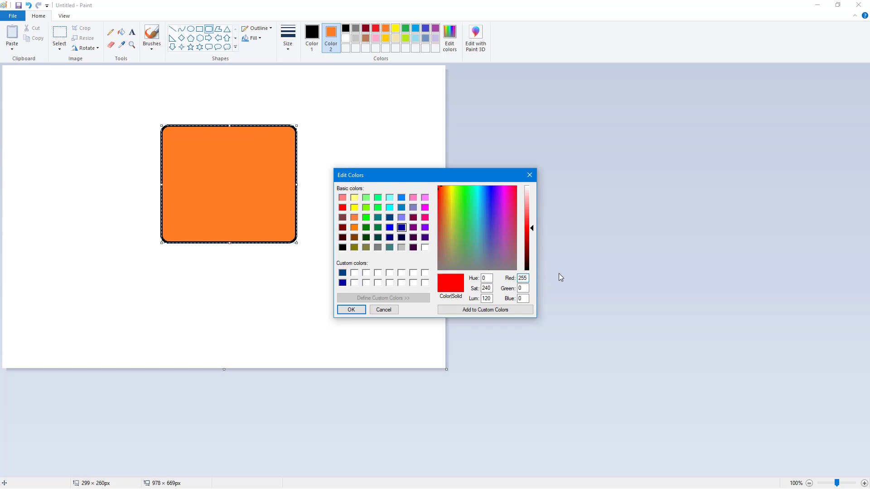
Try pure green (0, 255, 0) and pure blue (0, 0, 255), then Red 255 and a mid green.
double_click(528, 278)
type("0")
key("Tab")
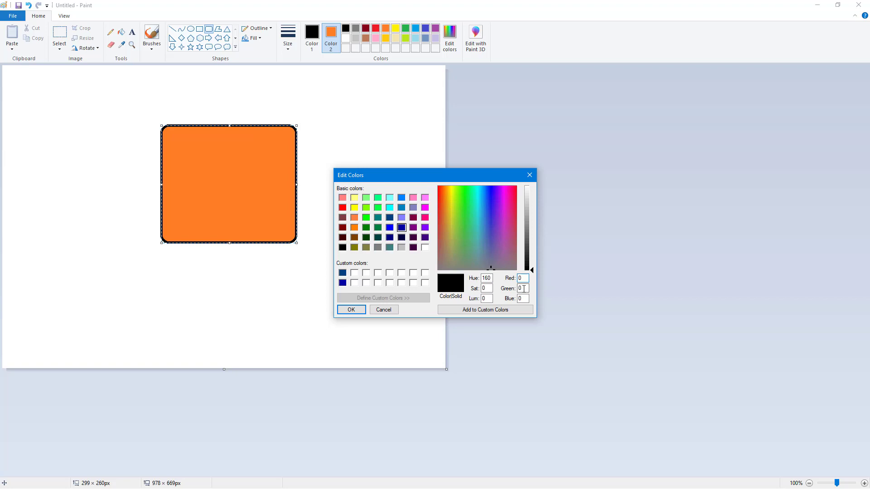
type("255")
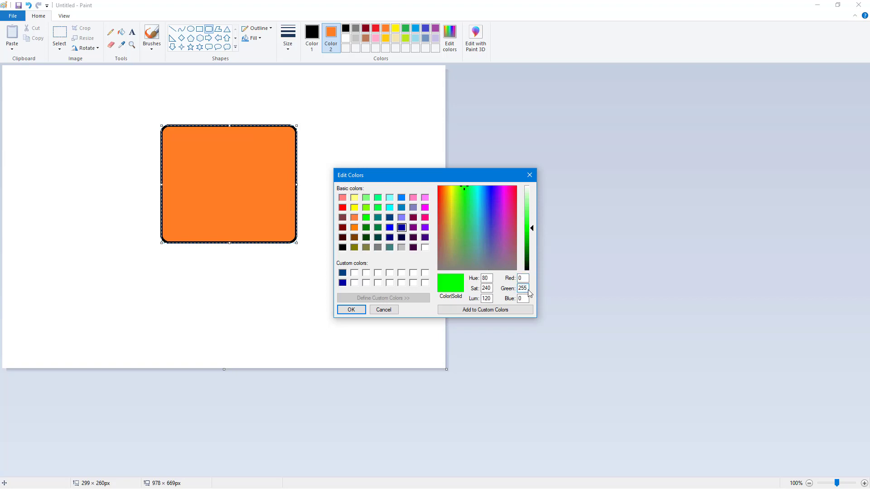
double_click(527, 288)
type("0")
key("Tab")
type("2")
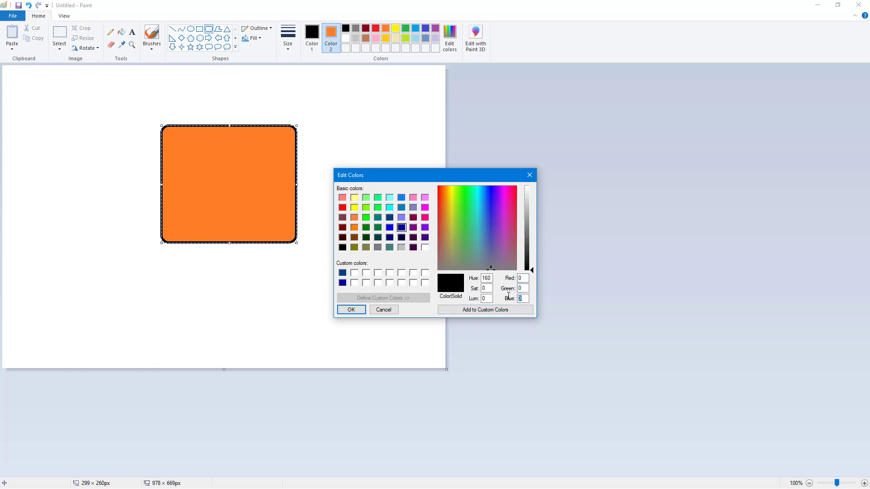
type("55")
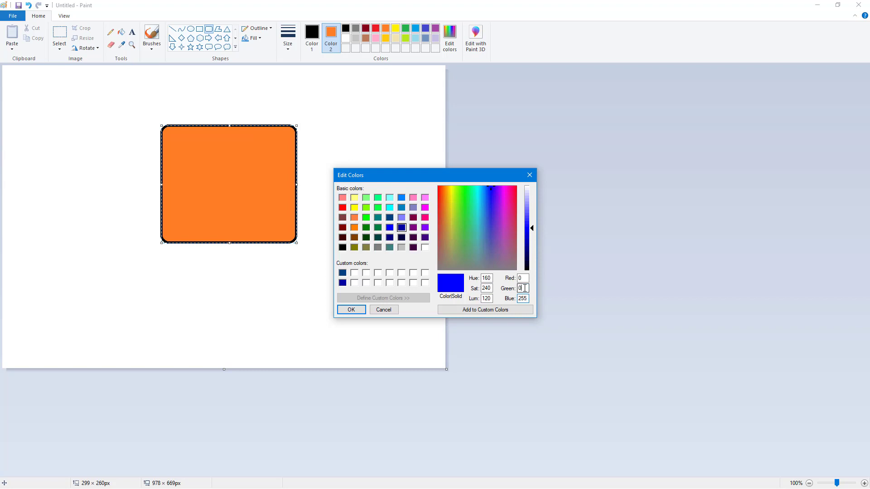
left_click_drag(524, 288, 513, 289)
type("255")
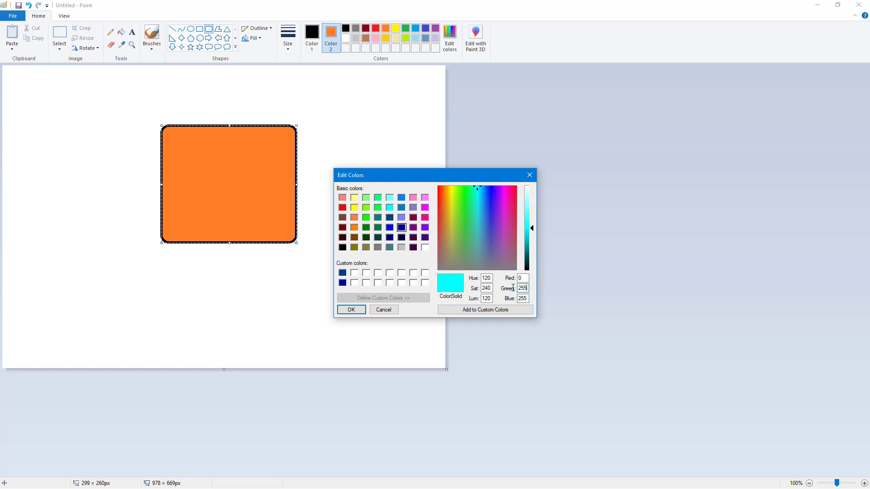
left_click_drag(524, 279, 513, 279)
type("255")
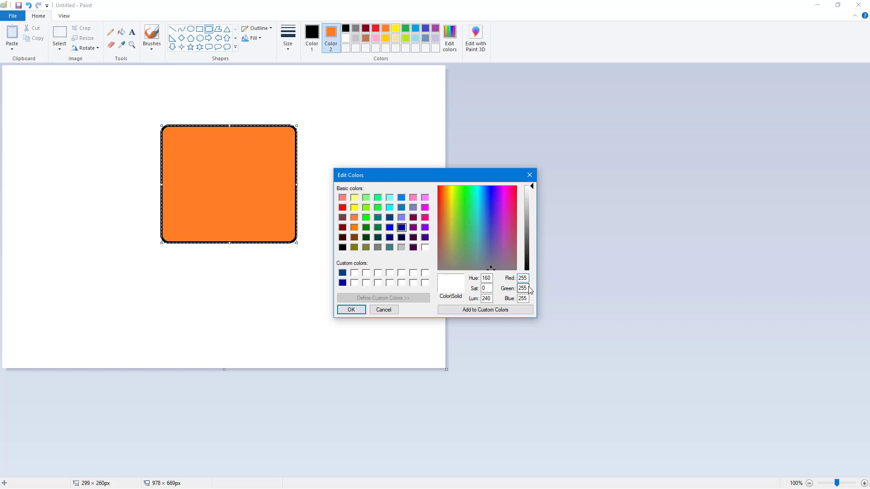
left_click_drag(505, 254, 461, 203)
left_click_drag(531, 270, 533, 222)
Save light blue RGB 86, 151, 216 and a green as custom colours, then select the light blue.
mouse_move(482, 208)
left_mouse_down()
mouse_move(457, 210)
mouse_move(495, 223)
mouse_move(484, 218)
left_mouse_up()
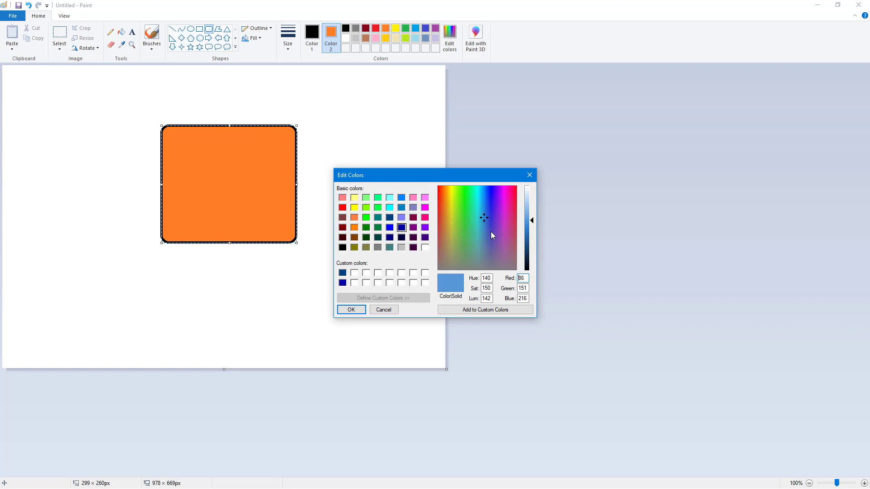
left_click(468, 312)
left_click(466, 311)
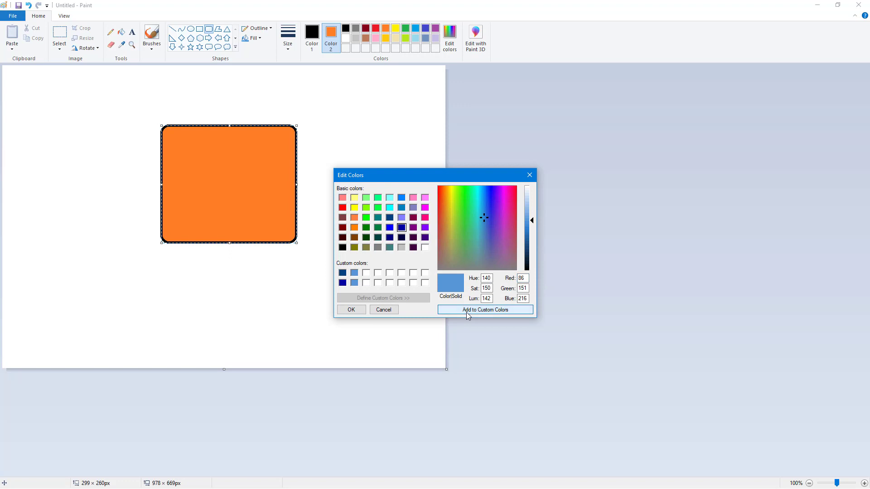
double_click(465, 312)
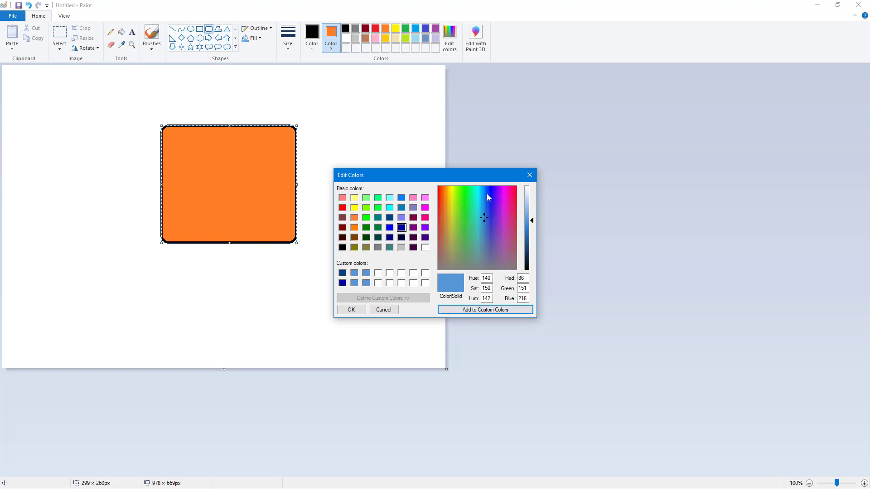
left_click(472, 200)
left_click(489, 310)
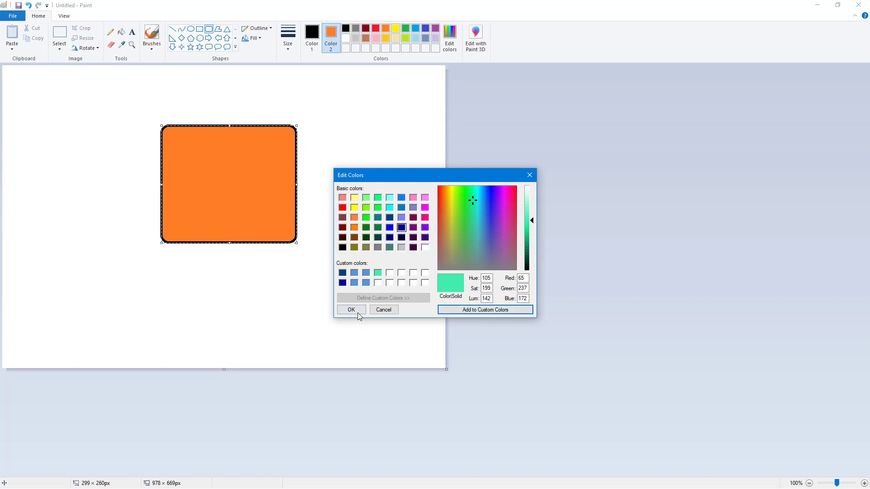
left_click(367, 273)
left_click(352, 309)
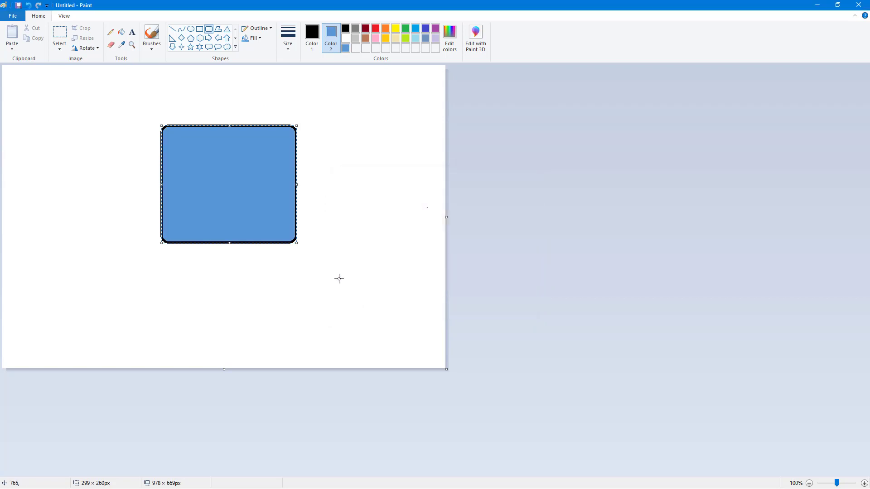